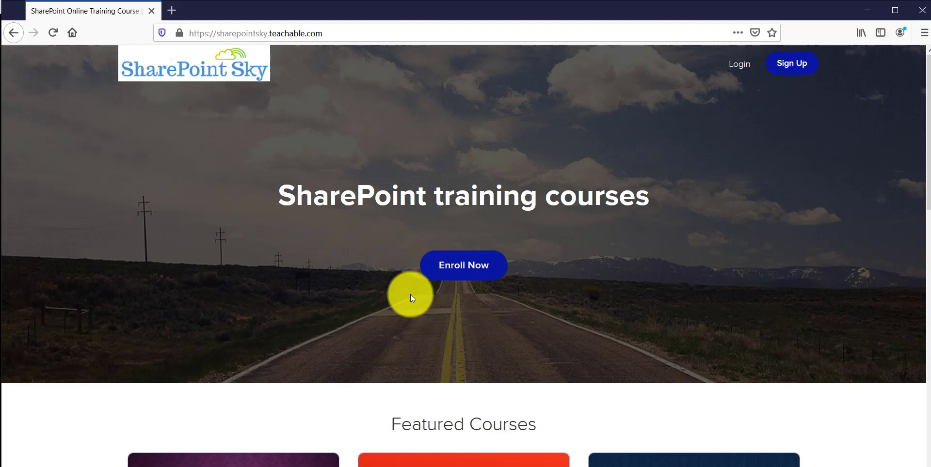
- Look through the featured courses on the SharePoint training site
{"action": "scroll", "coordinate": [410, 295], "scroll_direction": "down", "scroll_amount": 5}
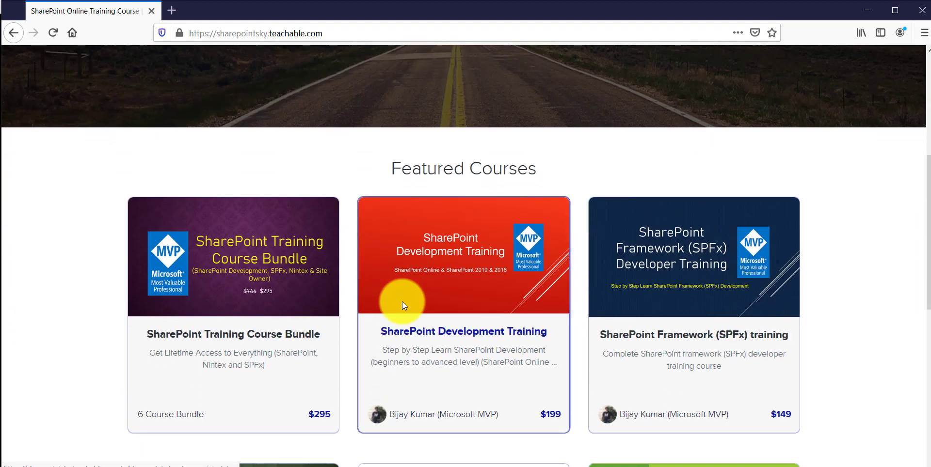
{"action": "scroll", "coordinate": [403, 302], "scroll_direction": "down", "scroll_amount": 3}
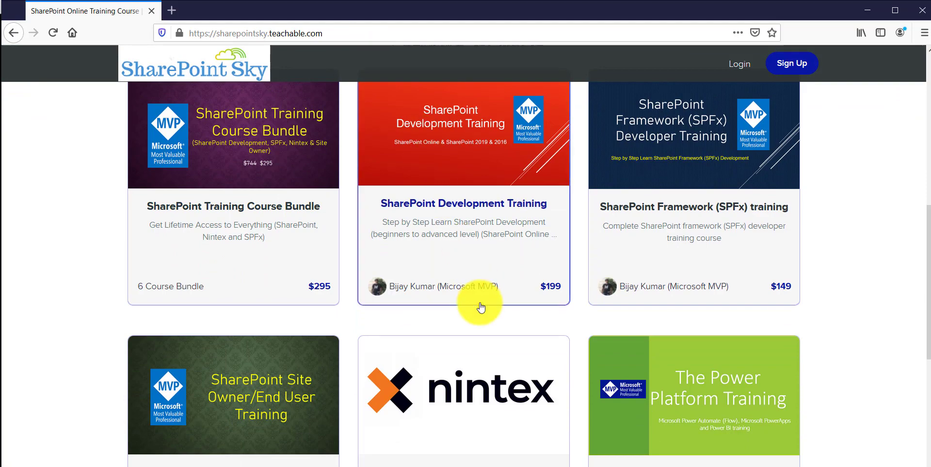
{"action": "scroll", "coordinate": [481, 306], "scroll_direction": "down", "scroll_amount": 6}
{"action": "scroll", "coordinate": [481, 307], "scroll_direction": "up", "scroll_amount": 5}
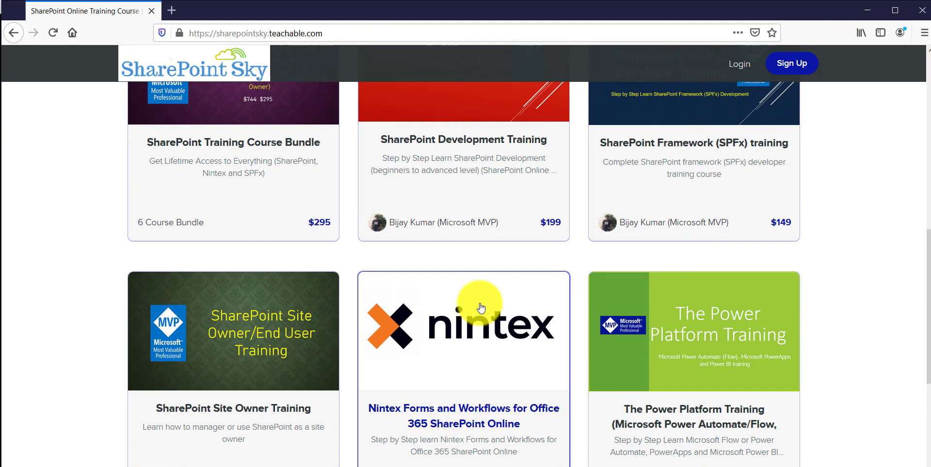
{"action": "scroll", "coordinate": [480, 308], "scroll_direction": "up", "scroll_amount": 2}
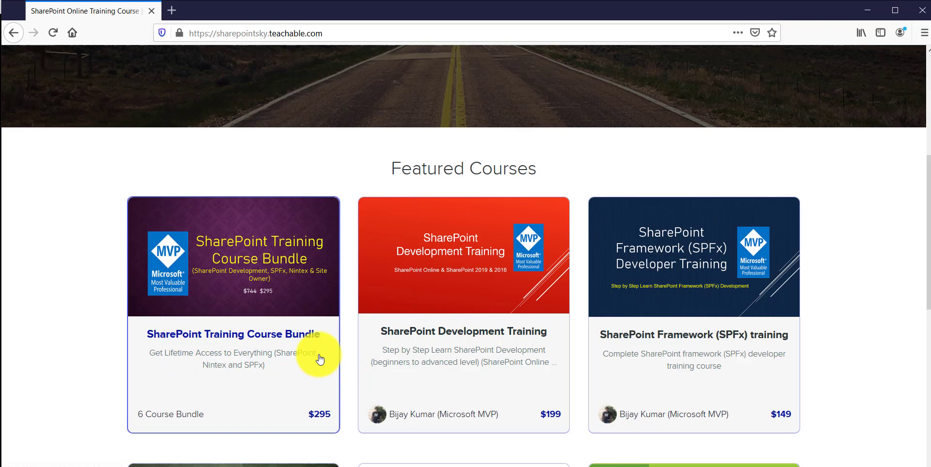
{"action": "scroll", "coordinate": [426, 313], "scroll_direction": "up", "scroll_amount": 3}
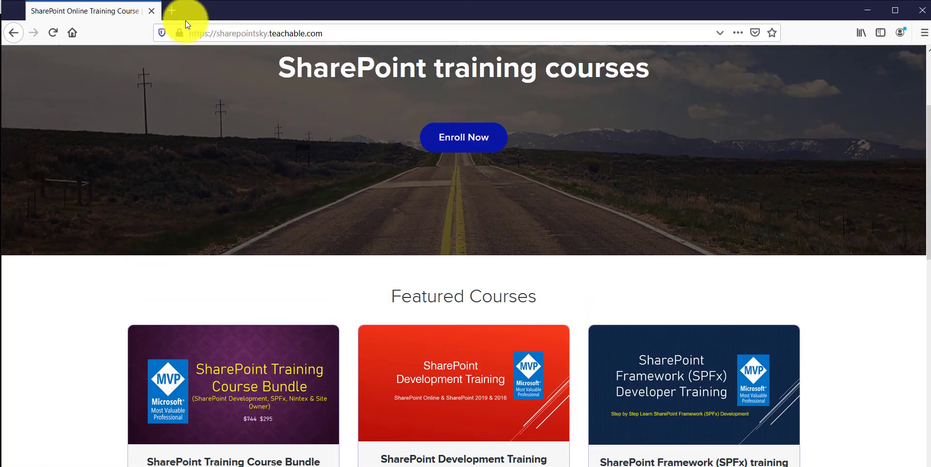
- Open the Microsoft 365 admin center in a new browser tab and go to its organization-wide Settings page
{"action": "left_click", "coordinate": [172, 11]}
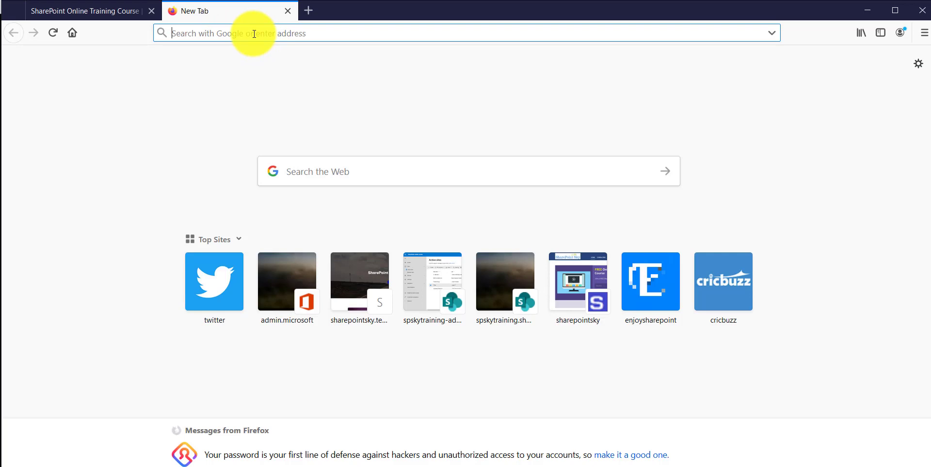
{"action": "type", "text": "adm"}
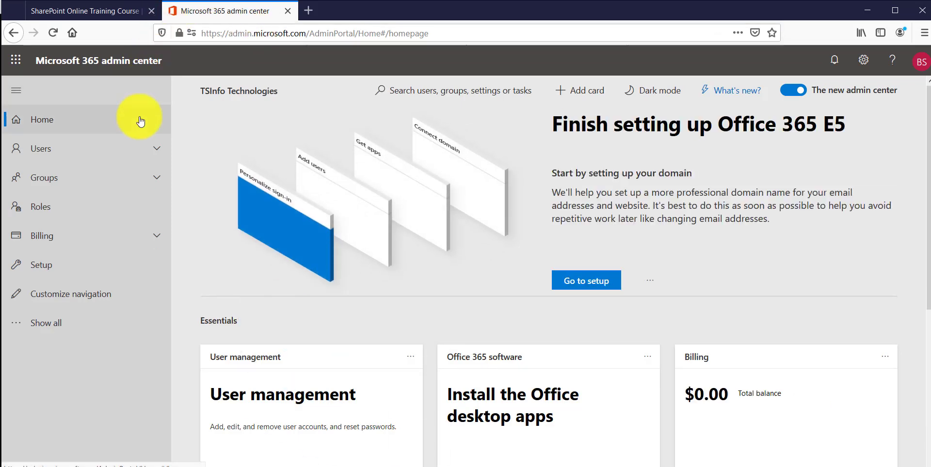
{"action": "left_click", "coordinate": [44, 324]}
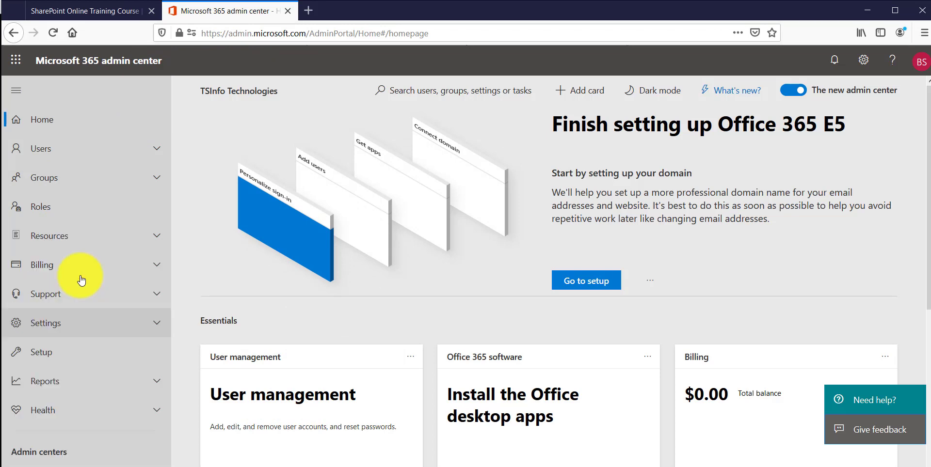
{"action": "scroll", "coordinate": [46, 222], "scroll_direction": "down", "scroll_amount": 3}
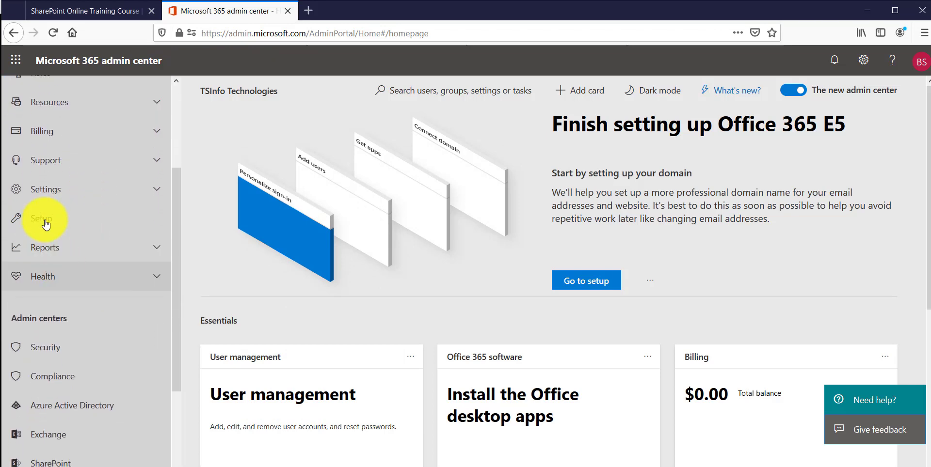
{"action": "left_click", "coordinate": [73, 194]}
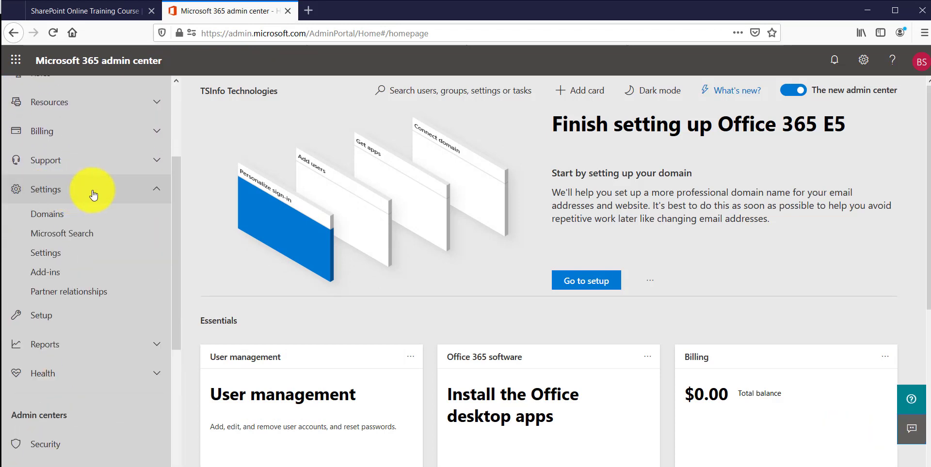
{"action": "left_click", "coordinate": [60, 258]}
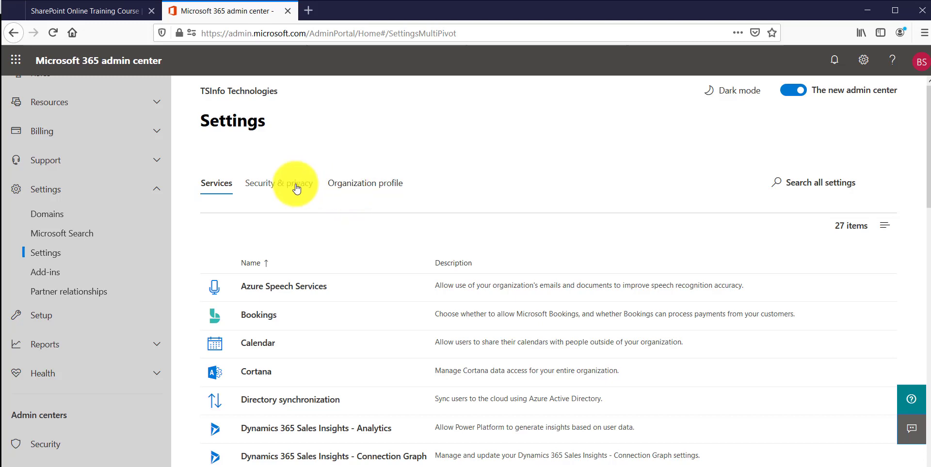
- Open Custom themes in the organization profile settings and review its logo, background and color options
{"action": "left_click", "coordinate": [353, 185]}
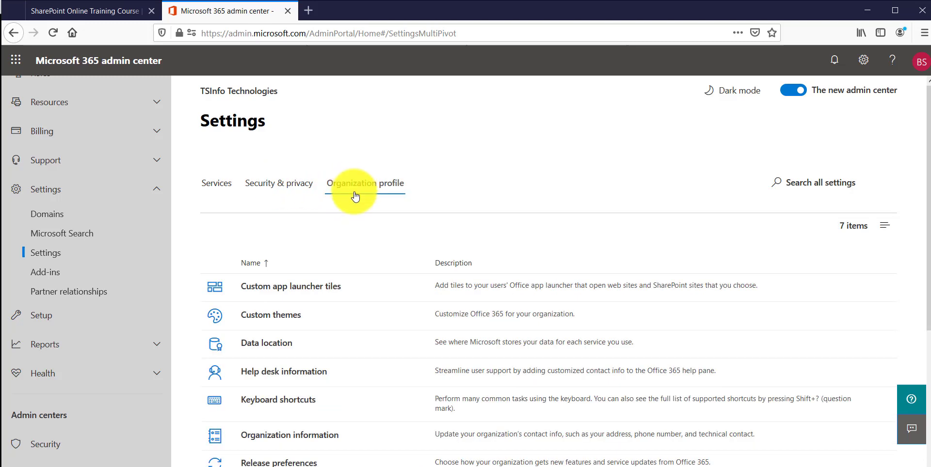
{"action": "scroll", "coordinate": [358, 313], "scroll_direction": "down", "scroll_amount": 3}
{"action": "scroll", "coordinate": [358, 313], "scroll_direction": "up", "scroll_amount": 3}
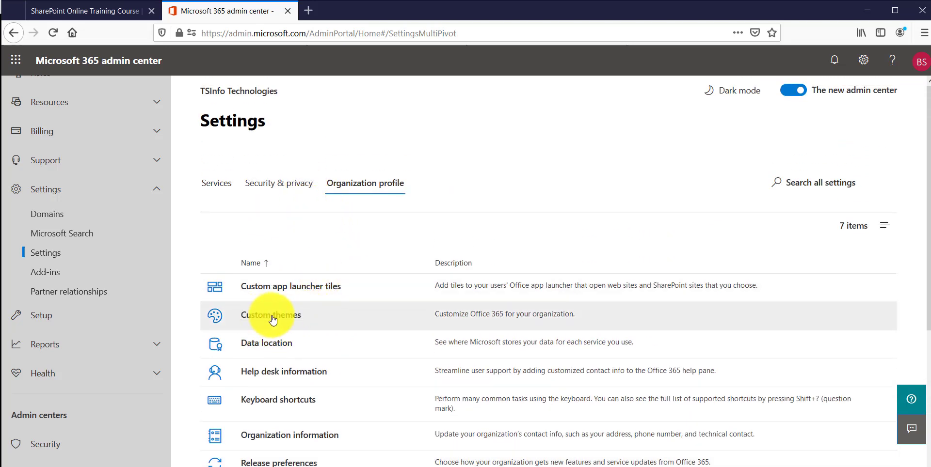
{"action": "left_click", "coordinate": [273, 316]}
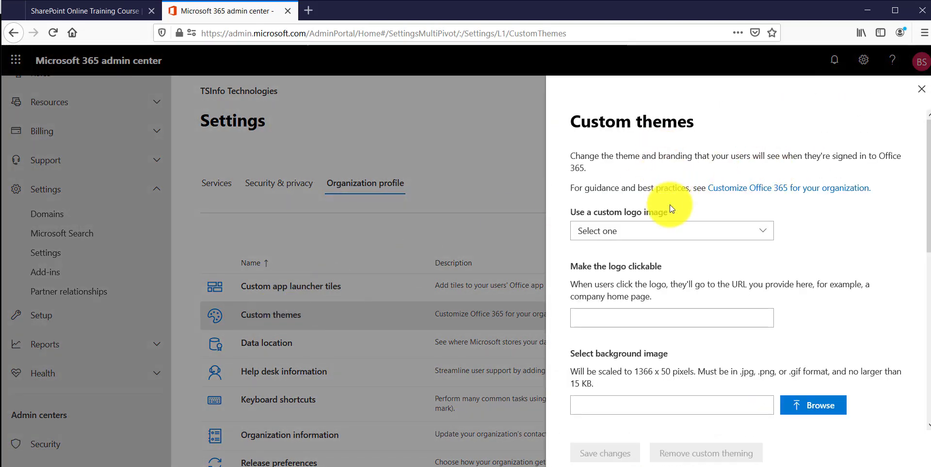
{"action": "scroll", "coordinate": [669, 204], "scroll_direction": "down", "scroll_amount": 9}
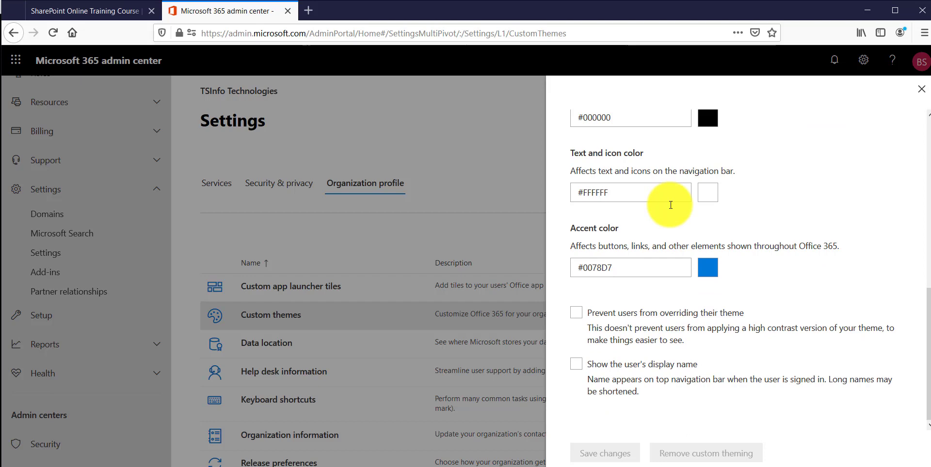
{"action": "scroll", "coordinate": [669, 205], "scroll_direction": "up", "scroll_amount": 9}
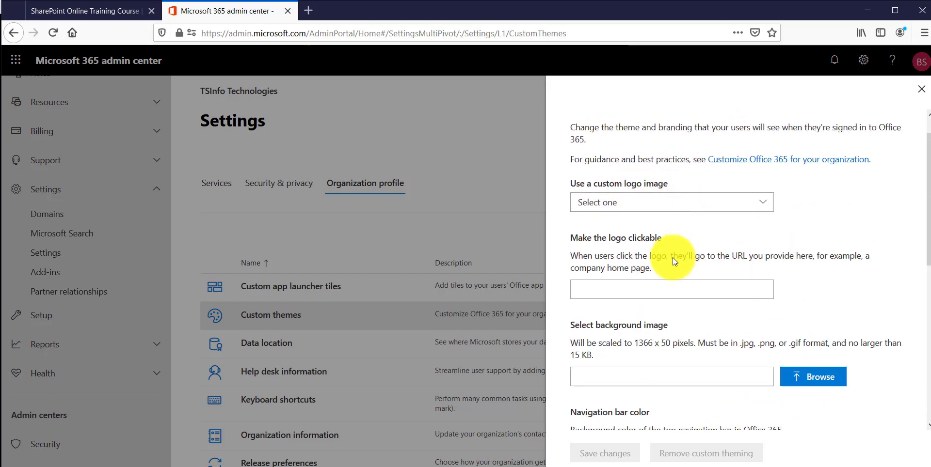
{"action": "scroll", "coordinate": [672, 258], "scroll_direction": "up", "scroll_amount": 1}
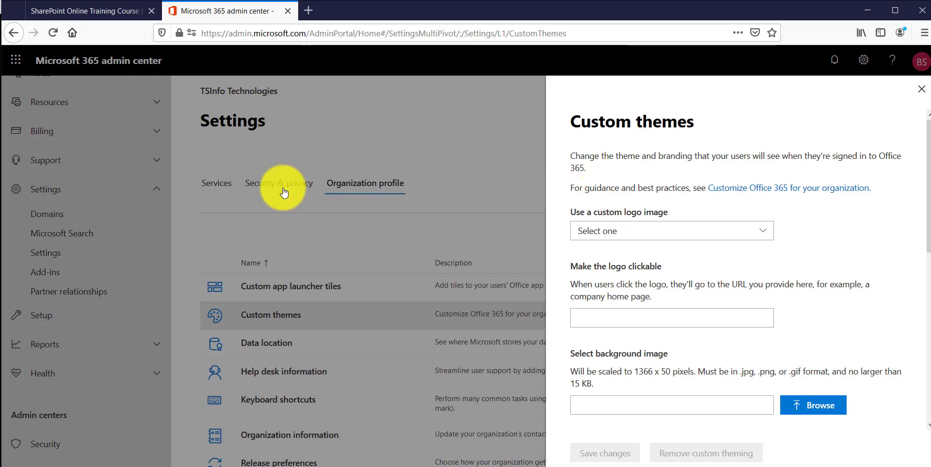
- Set the custom logo to an uploaded image, using the tsinfologo file from the Desktop
{"action": "left_click", "coordinate": [628, 231]}
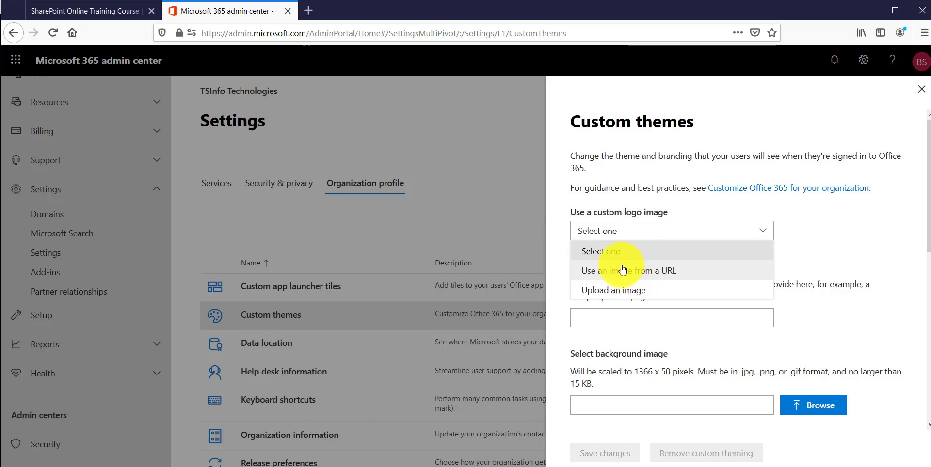
{"action": "left_click", "coordinate": [647, 291]}
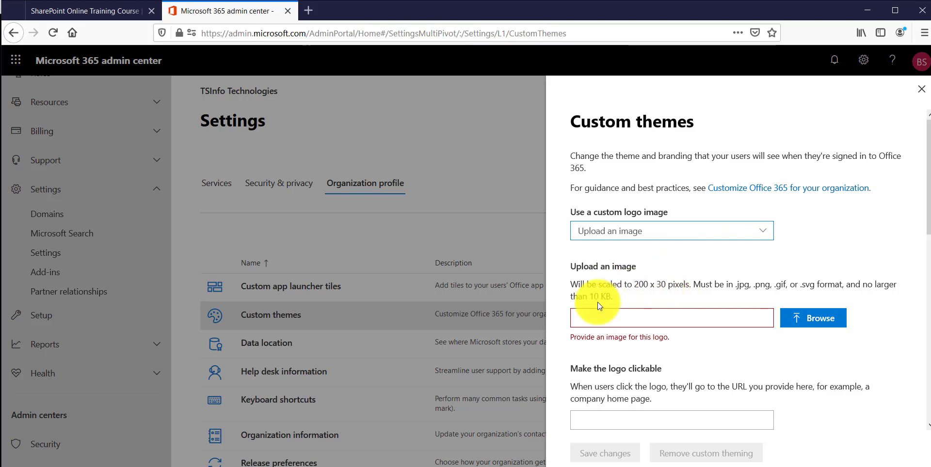
{"action": "left_click", "coordinate": [800, 318]}
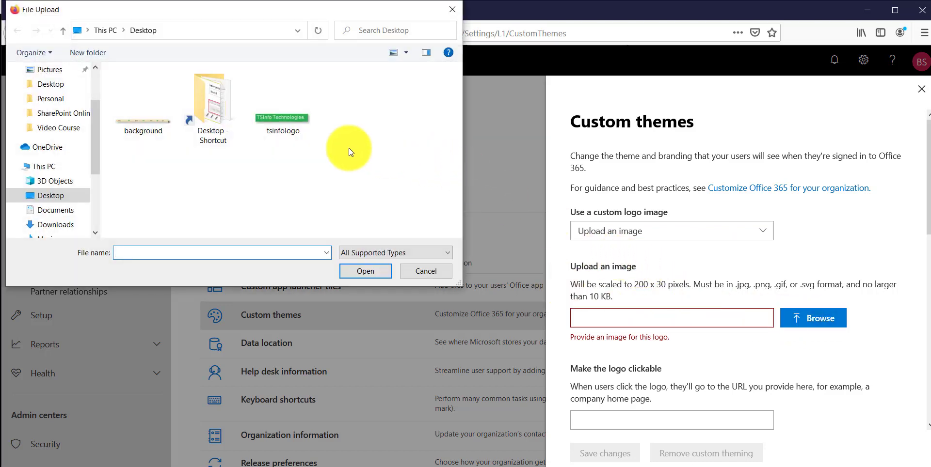
{"action": "left_click", "coordinate": [286, 123]}
{"action": "left_click", "coordinate": [367, 271]}
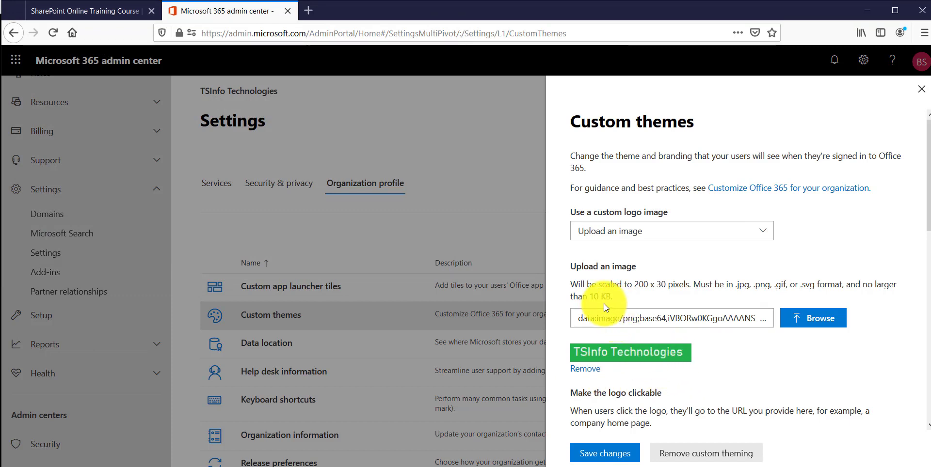
- Save the custom theme changes and close the Custom themes settings
{"action": "scroll", "coordinate": [726, 368], "scroll_direction": "down", "scroll_amount": 2}
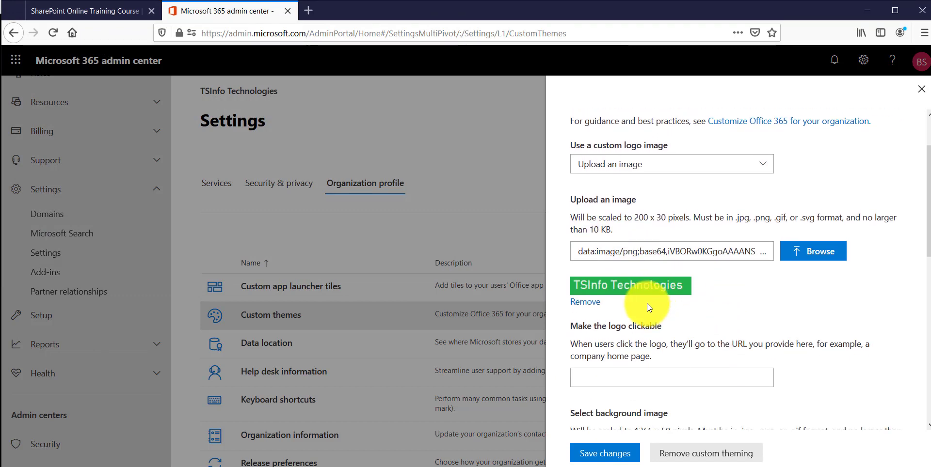
{"action": "scroll", "coordinate": [625, 403], "scroll_direction": "down", "scroll_amount": 2}
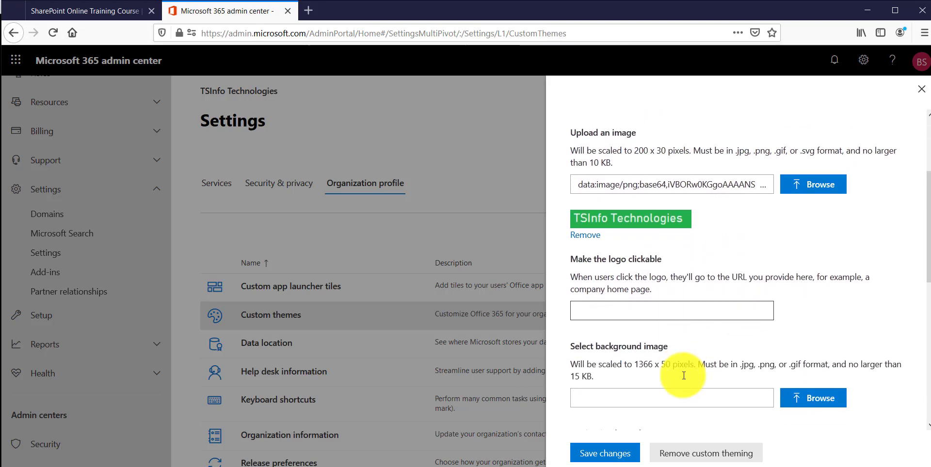
{"action": "scroll", "coordinate": [623, 444], "scroll_direction": "up", "scroll_amount": 1}
{"action": "left_click", "coordinate": [623, 446]}
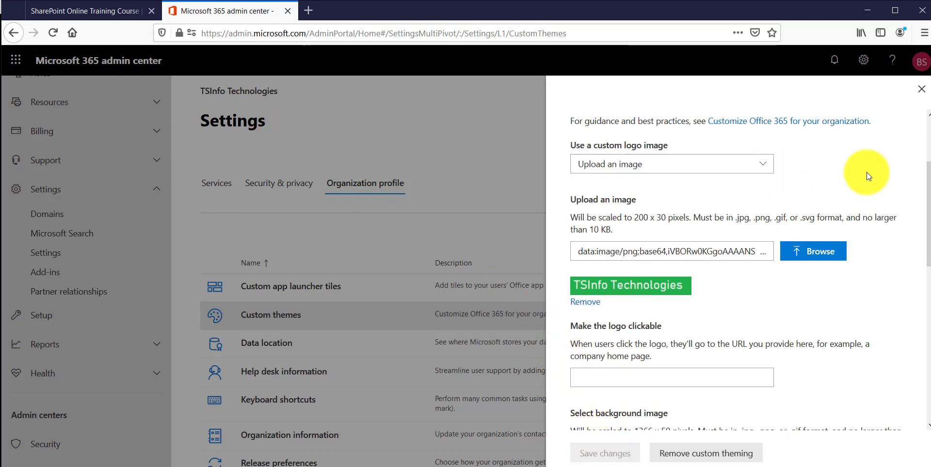
{"action": "left_click", "coordinate": [920, 90]}
{"action": "left_click", "coordinate": [304, 38]}
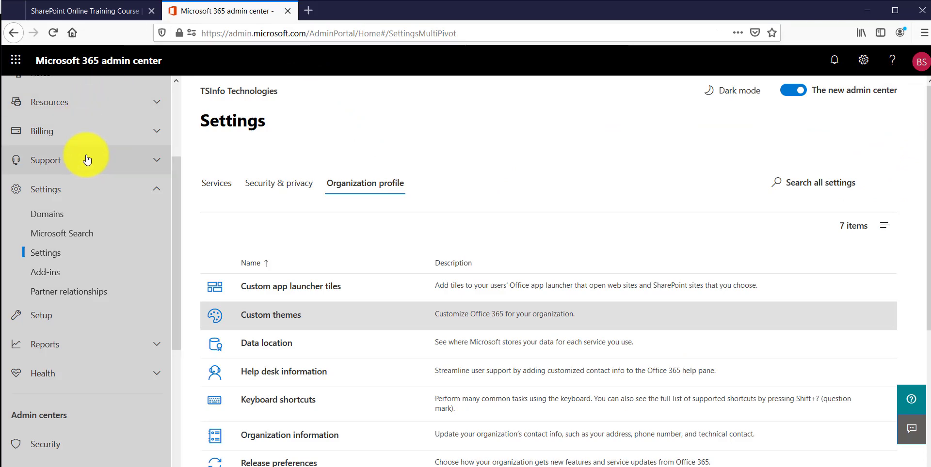
- Return to the admin center home page, reload the admin center in a new browser tab and close the old one
{"action": "scroll", "coordinate": [88, 126], "scroll_direction": "up", "scroll_amount": 3}
{"action": "left_click", "coordinate": [75, 126]}
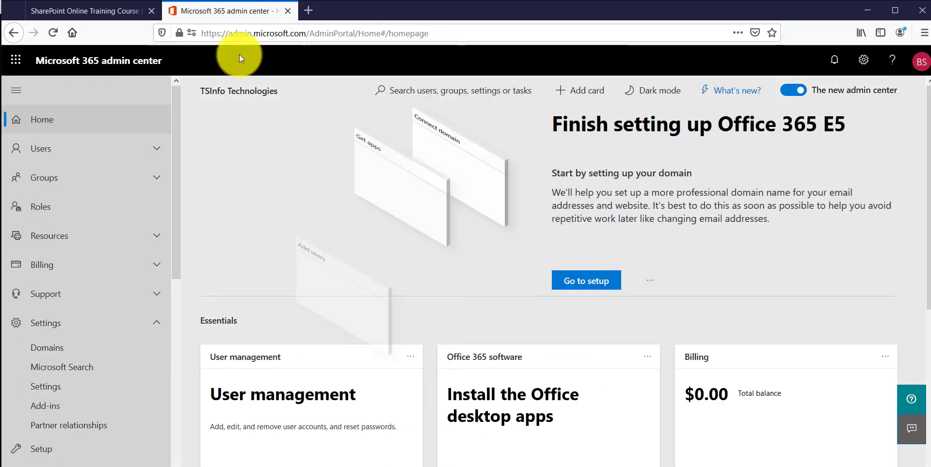
{"action": "left_click", "coordinate": [276, 34]}
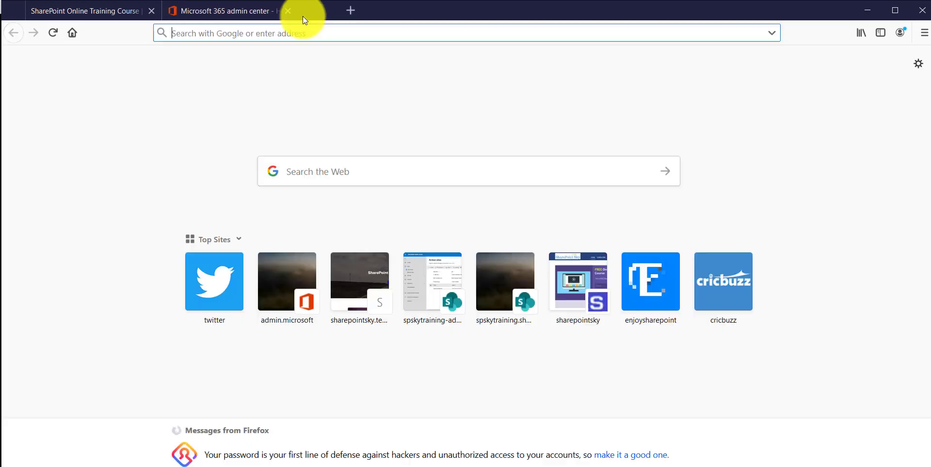
{"action": "left_click", "coordinate": [308, 11]}
{"action": "type", "text": "a"}
{"action": "key", "text": "Return"}
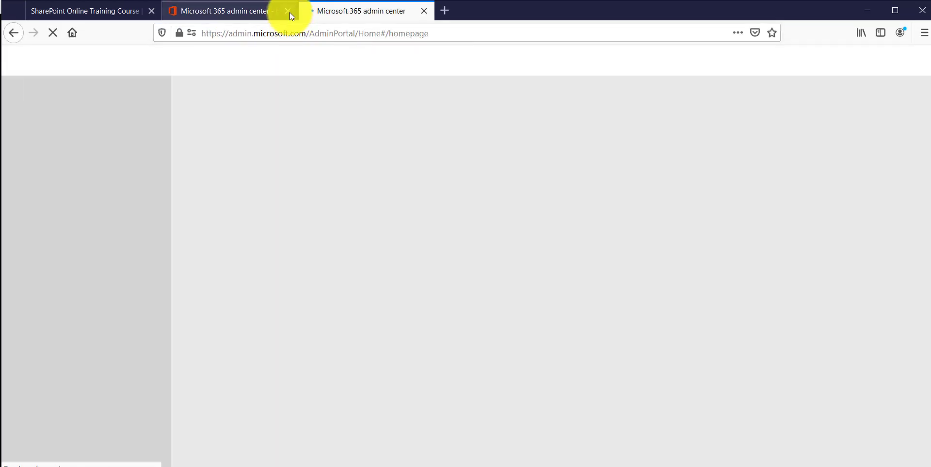
{"action": "left_click", "coordinate": [288, 11]}
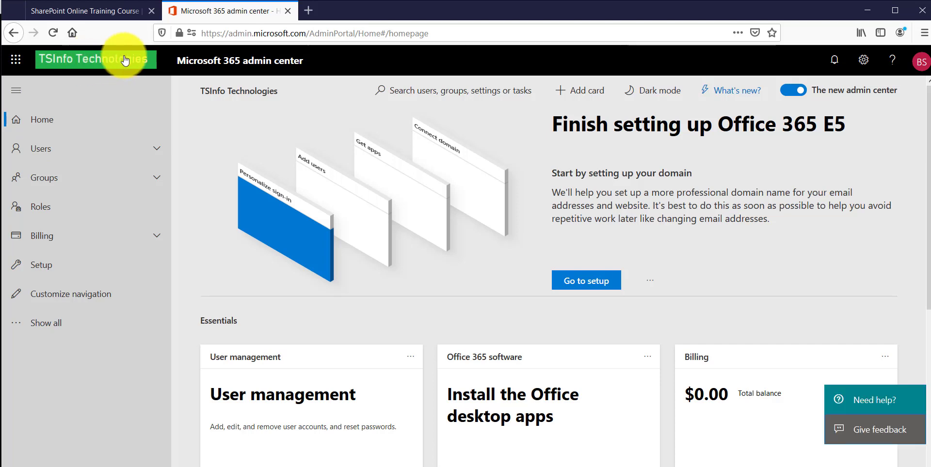
- Open the SharePoint admin center home page of the spskytraining tenant in a new browser tab and highlight its base address
{"action": "left_click", "coordinate": [310, 10]}
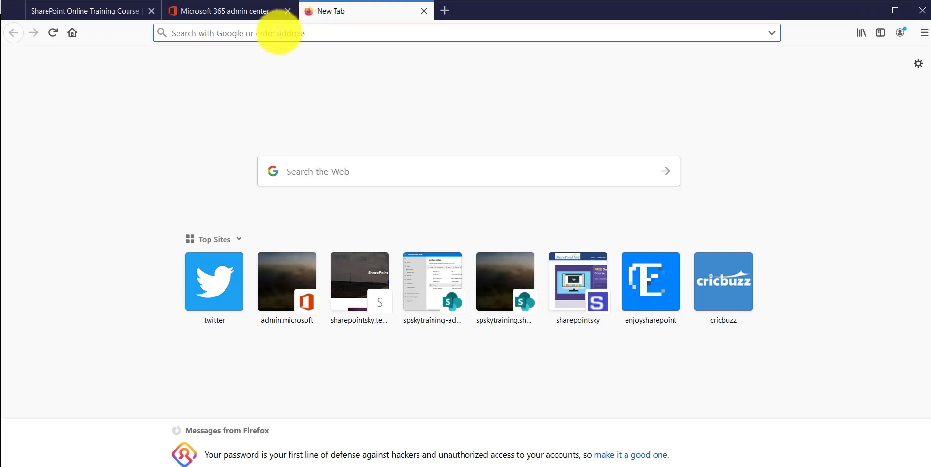
{"action": "type", "text": "admin.microsoft.com/"}
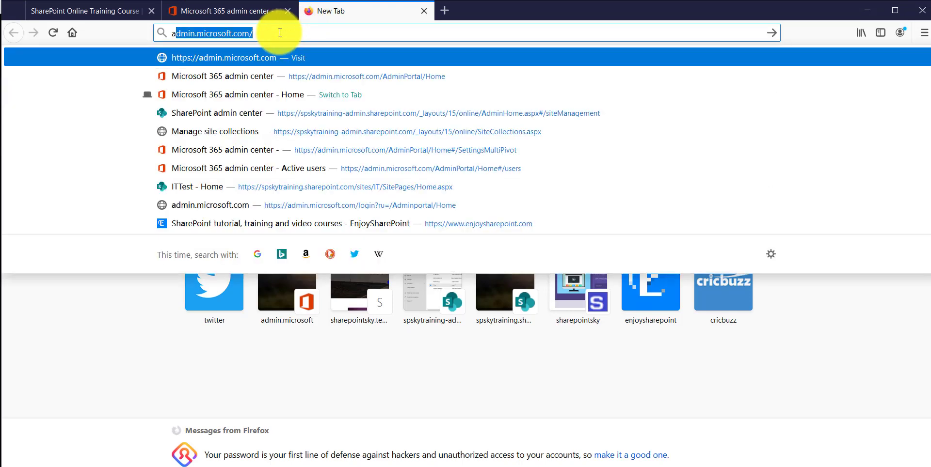
{"action": "key", "text": "Down"}
{"action": "key", "text": "Down"}
{"action": "key", "text": "Down"}
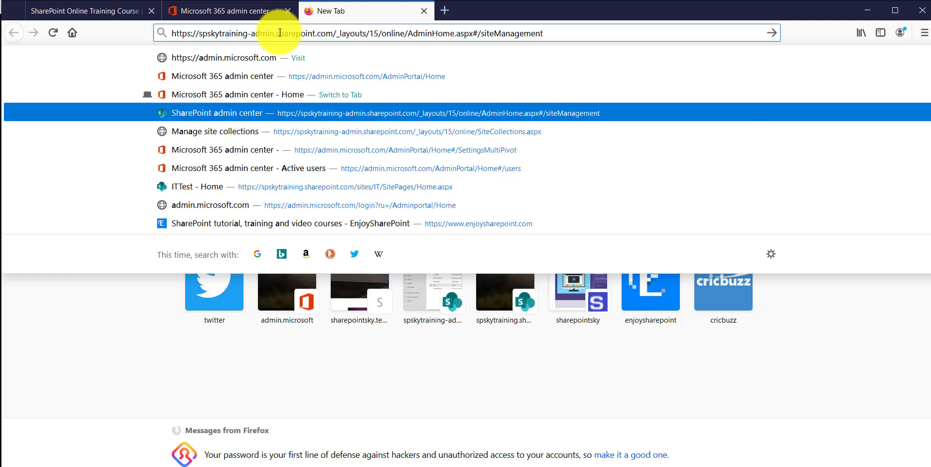
{"action": "key", "text": "BackSpace"}
{"action": "key", "text": "BackSpace"}
{"action": "key", "text": "BackSpace"}
{"action": "key", "text": "BackSpace"}
{"action": "key", "text": "BackSpace"}
{"action": "key", "text": "BackSpace"}
{"action": "key", "text": "BackSpace"}
{"action": "key", "text": "BackSpace"}
{"action": "key", "text": "BackSpace"}
{"action": "key", "text": "BackSpace"}
{"action": "key", "text": "BackSpace"}
{"action": "key", "text": "BackSpace"}
{"action": "key", "text": "BackSpace"}
{"action": "key", "text": "BackSpace"}
{"action": "key", "text": "BackSpace"}
{"action": "key", "text": "BackSpace"}
{"action": "key", "text": "BackSpace"}
{"action": "key", "text": "BackSpace"}
{"action": "key", "text": "BackSpace"}
{"action": "key", "text": "BackSpace"}
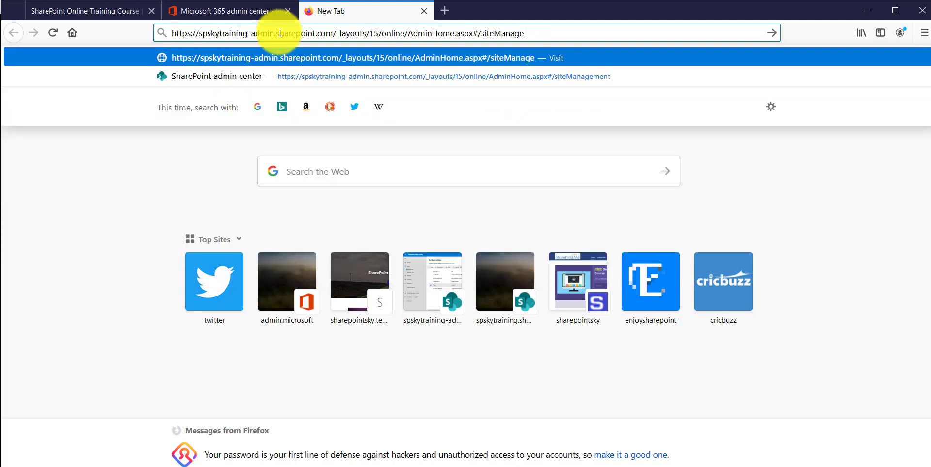
{"action": "key", "text": "BackSpace"}
{"action": "key", "text": "BackSpace"}
{"action": "key", "text": "BackSpace"}
{"action": "key", "text": "BackSpace"}
{"action": "key", "text": "BackSpace"}
{"action": "key", "text": "BackSpace"}
{"action": "key", "text": "BackSpace"}
{"action": "key", "text": "BackSpace"}
{"action": "key", "text": "BackSpace"}
{"action": "key", "text": "BackSpace"}
{"action": "key", "text": "BackSpace"}
{"action": "key", "text": "BackSpace"}
{"action": "key", "text": "BackSpace"}
{"action": "key", "text": "BackSpace"}
{"action": "key", "text": "BackSpace"}
{"action": "key", "text": "BackSpace"}
{"action": "key", "text": "BackSpace"}
{"action": "key", "text": "BackSpace"}
{"action": "key", "text": "BackSpace"}
{"action": "key", "text": "BackSpace"}
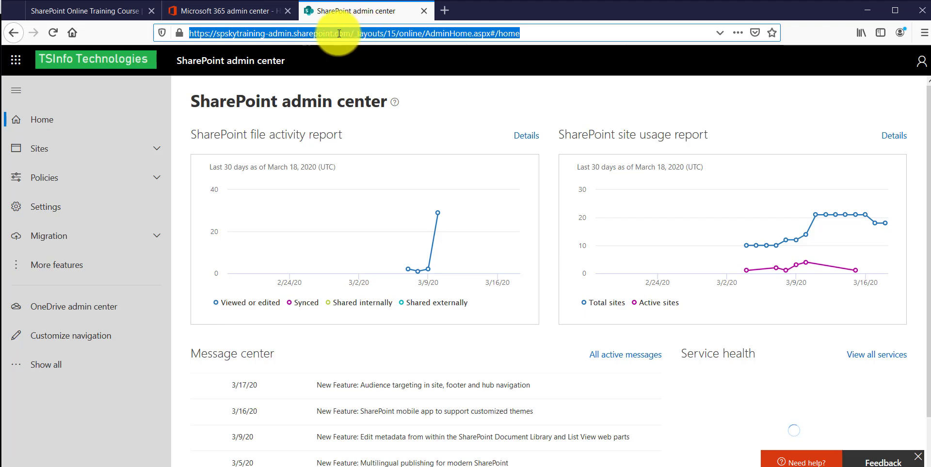
{"action": "left_click_drag", "start_coordinate": [489, 33], "coordinate": [146, 32]}
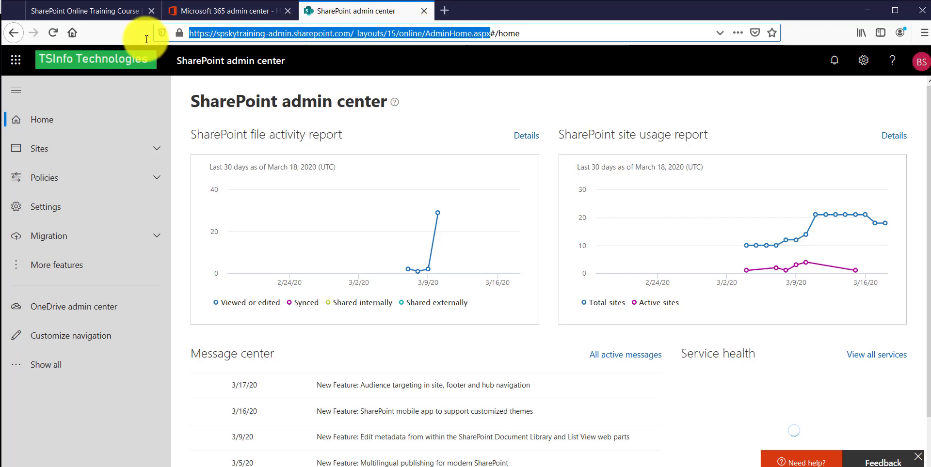
- Reopen the organization's Custom themes settings in the Microsoft 365 admin center and set the copied SharePoint admin center address as the logo's link
{"action": "left_click", "coordinate": [234, 11]}
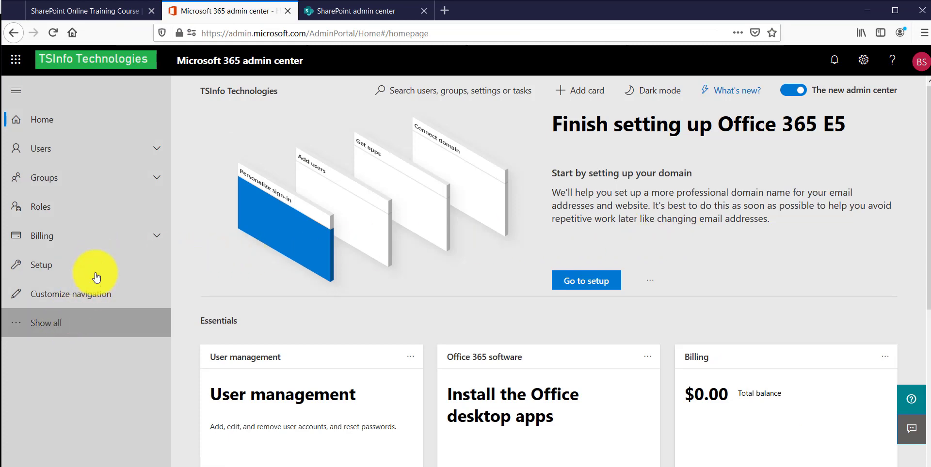
{"action": "left_click", "coordinate": [68, 318]}
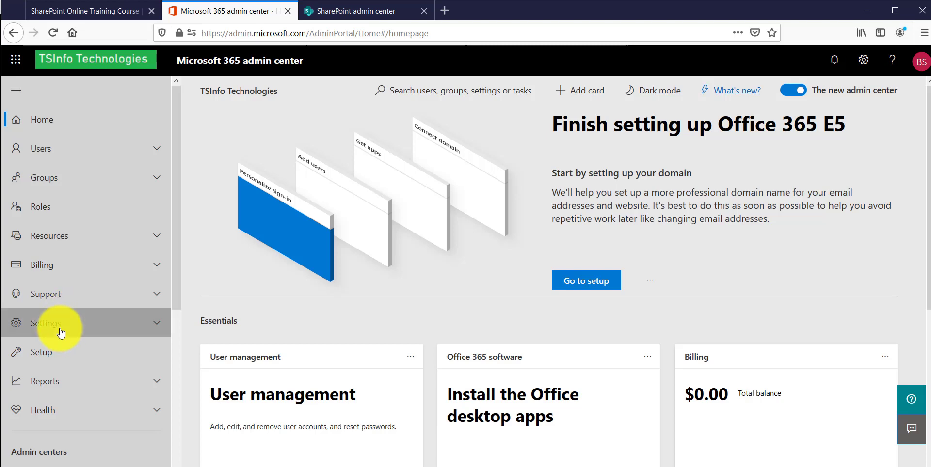
{"action": "left_click", "coordinate": [62, 325]}
{"action": "left_click", "coordinate": [61, 386]}
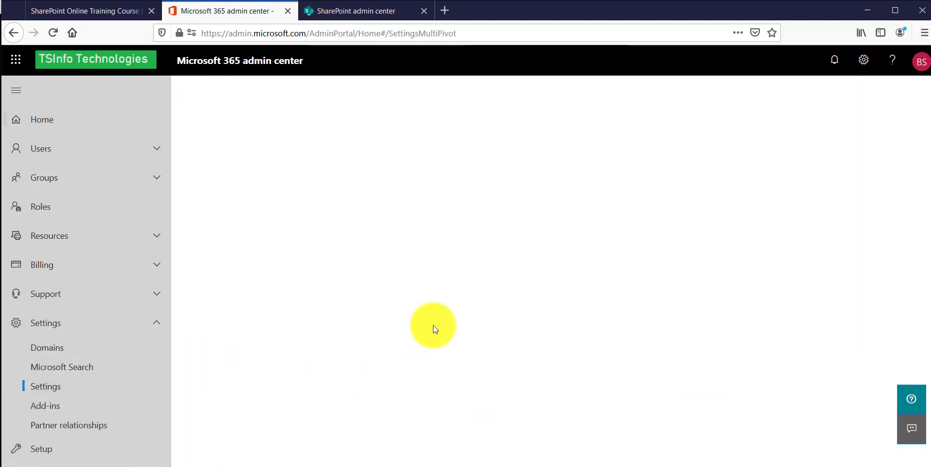
{"action": "left_click", "coordinate": [394, 187]}
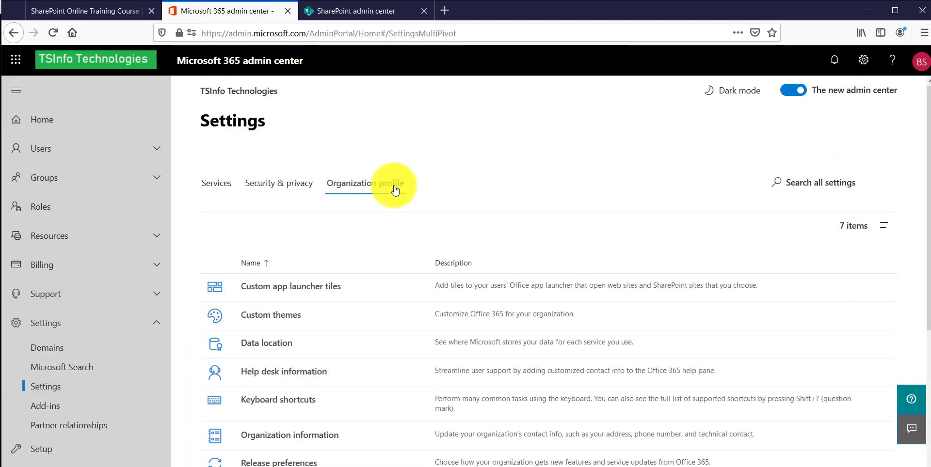
{"action": "left_click", "coordinate": [290, 317]}
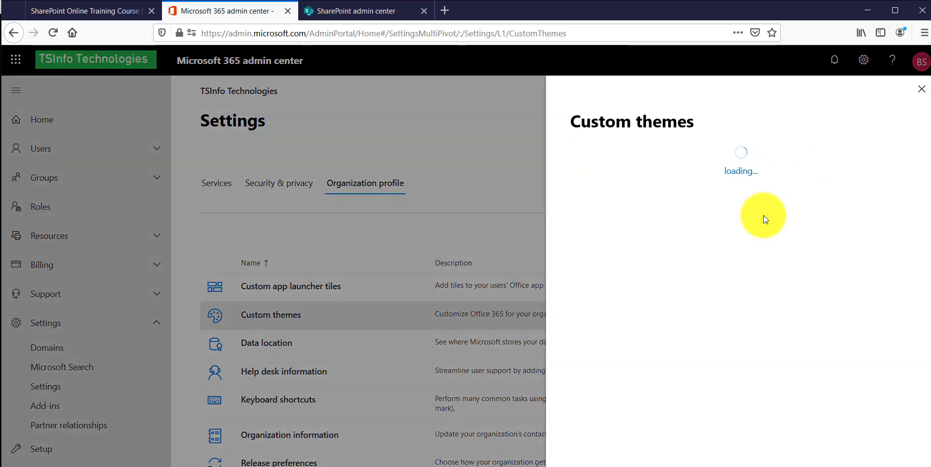
{"action": "scroll", "coordinate": [764, 317], "scroll_direction": "down", "scroll_amount": 2}
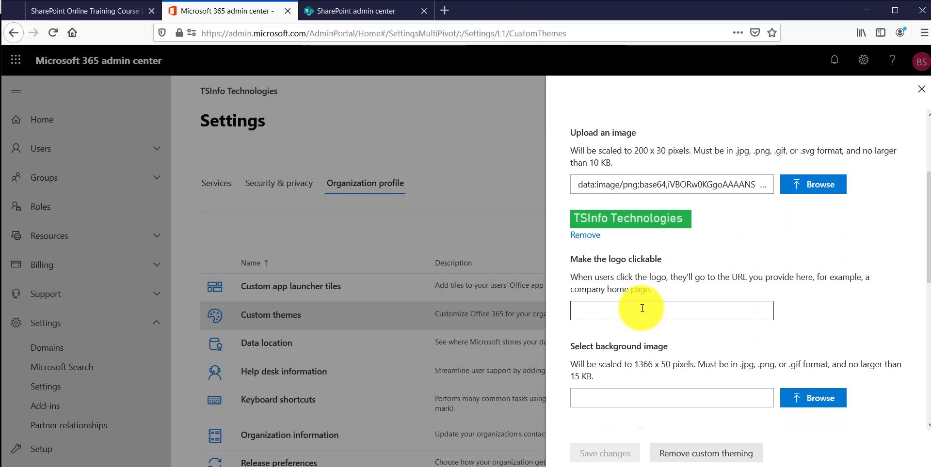
{"action": "key", "text": "ctrl+v"}
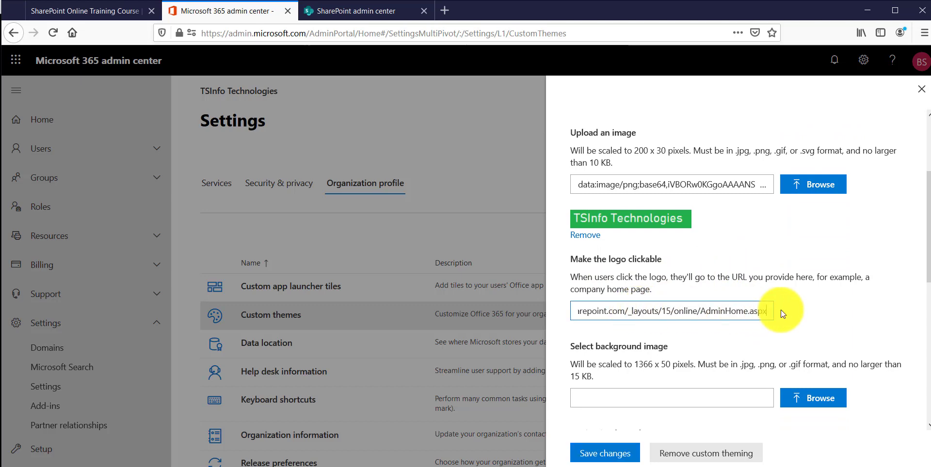
- Try to upload the background JPG file from the Desktop as the theme's background image
{"action": "scroll", "coordinate": [782, 307], "scroll_direction": "down", "scroll_amount": 3}
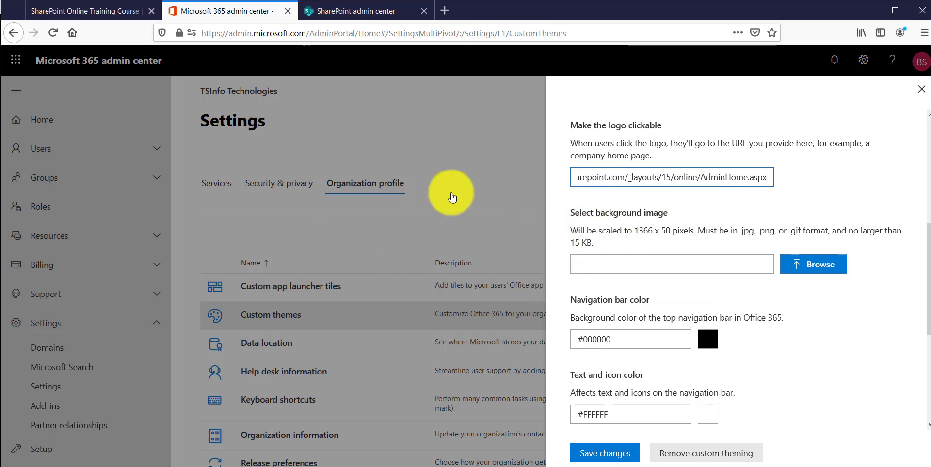
{"action": "left_click", "coordinate": [801, 268]}
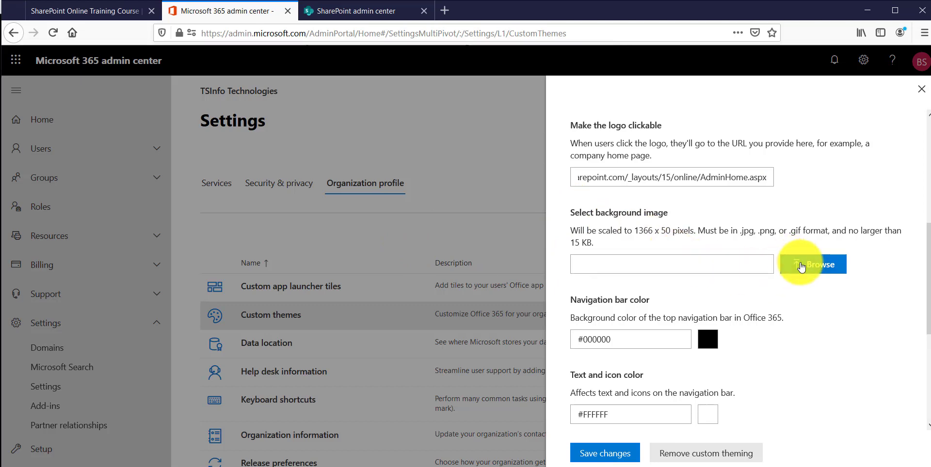
{"action": "left_click", "coordinate": [154, 131]}
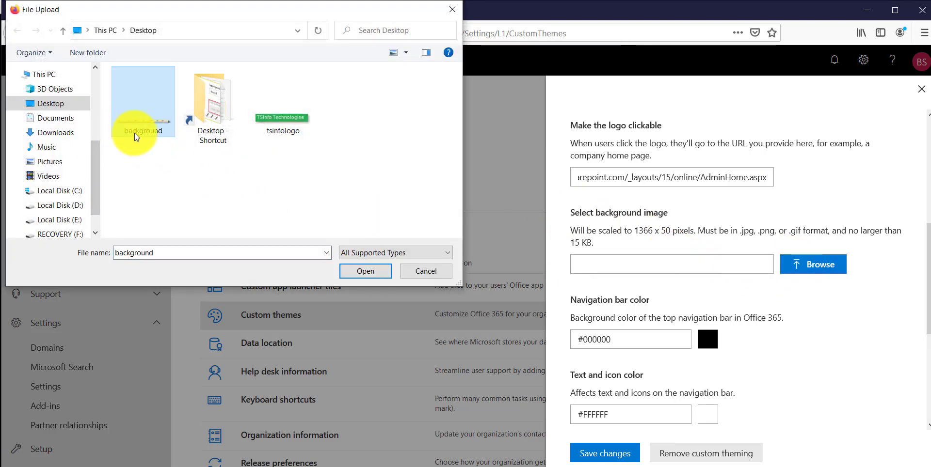
{"action": "mouse_move", "coordinate": [134, 134]}
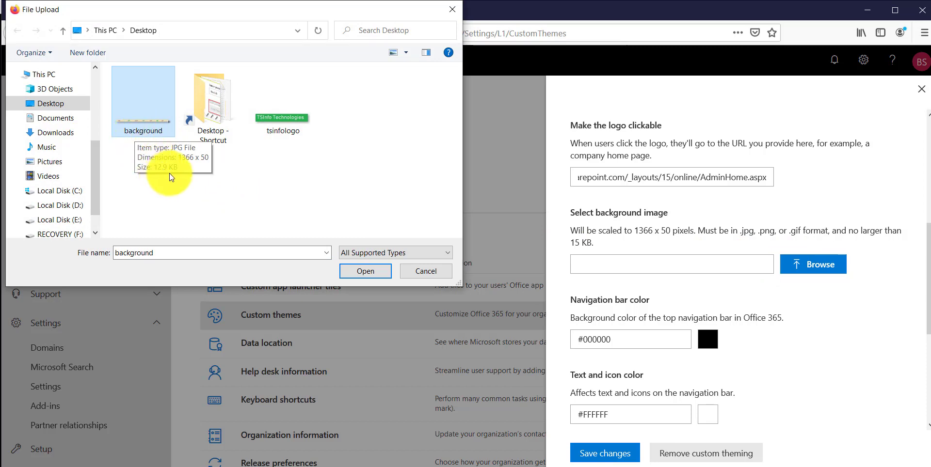
{"action": "left_click", "coordinate": [365, 272]}
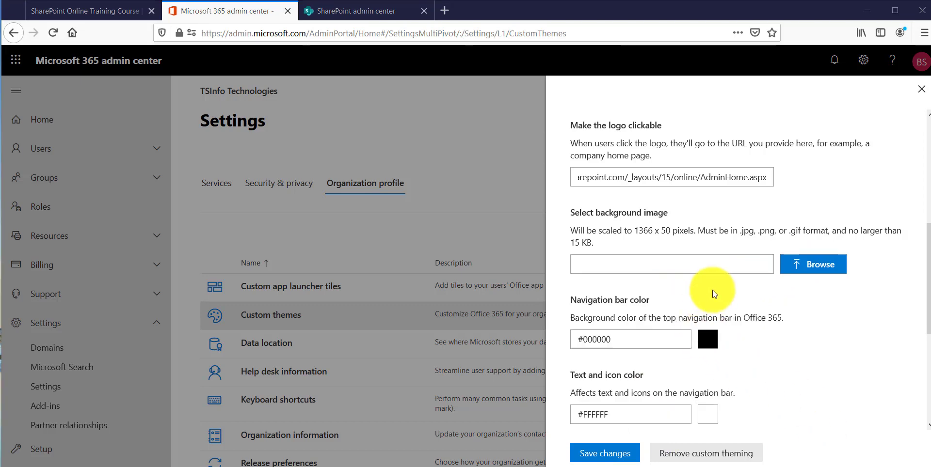
- Set the theme's background image to the Untitled image file from the Desktop
{"action": "left_click", "coordinate": [805, 271]}
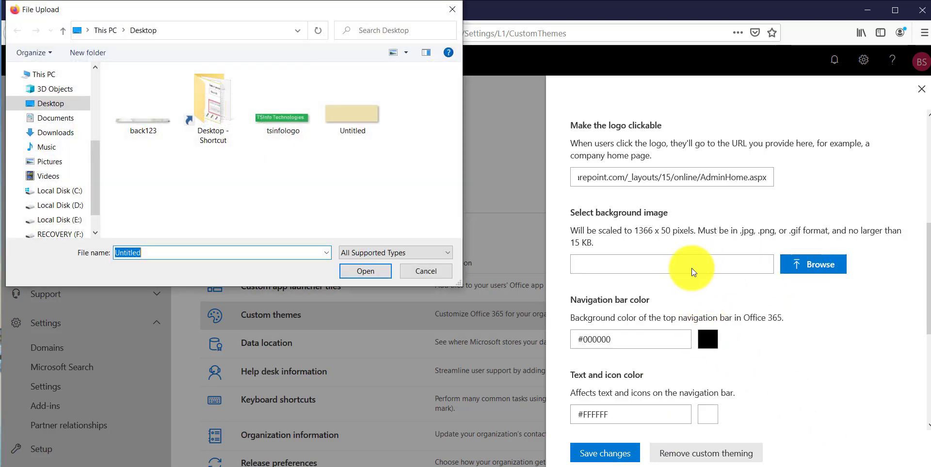
{"action": "left_click", "coordinate": [334, 125]}
{"action": "left_click", "coordinate": [368, 271]}
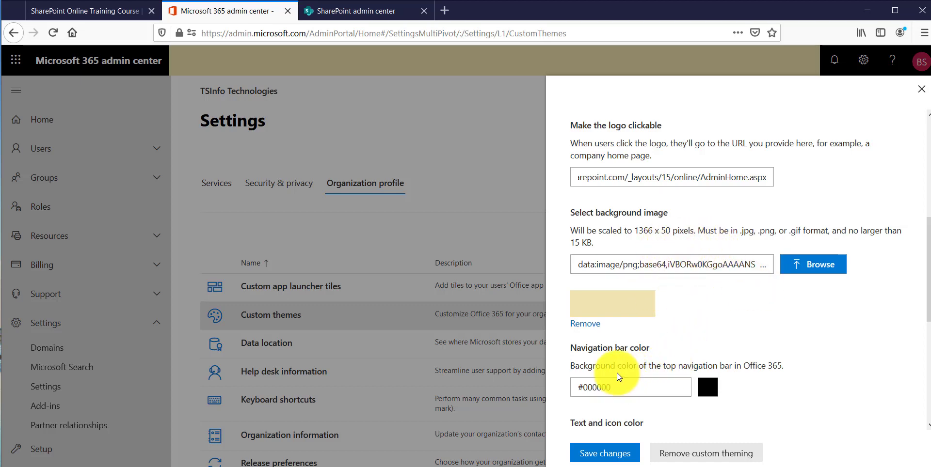
- Set the navigation bar color to the dark green #058129, trying blue and a brighter green first
{"action": "scroll", "coordinate": [690, 327], "scroll_direction": "down", "scroll_amount": 2}
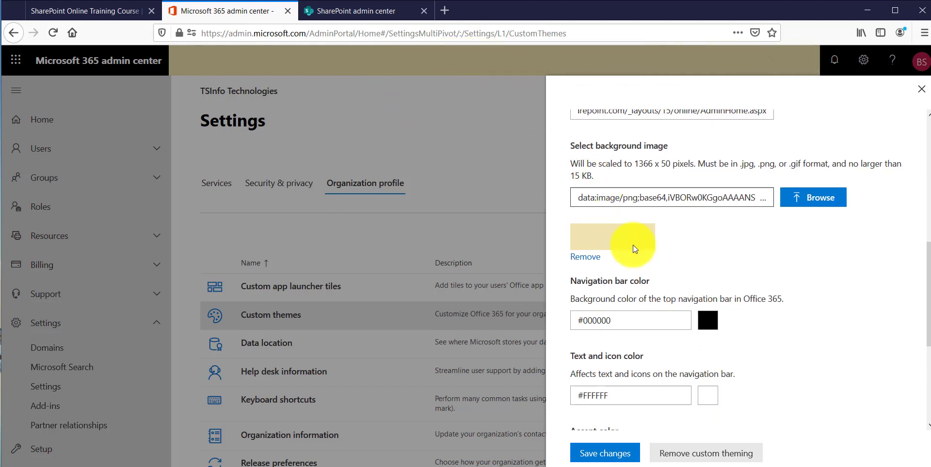
{"action": "scroll", "coordinate": [708, 241], "scroll_direction": "up", "scroll_amount": 6}
{"action": "scroll", "coordinate": [708, 241], "scroll_direction": "down", "scroll_amount": 8}
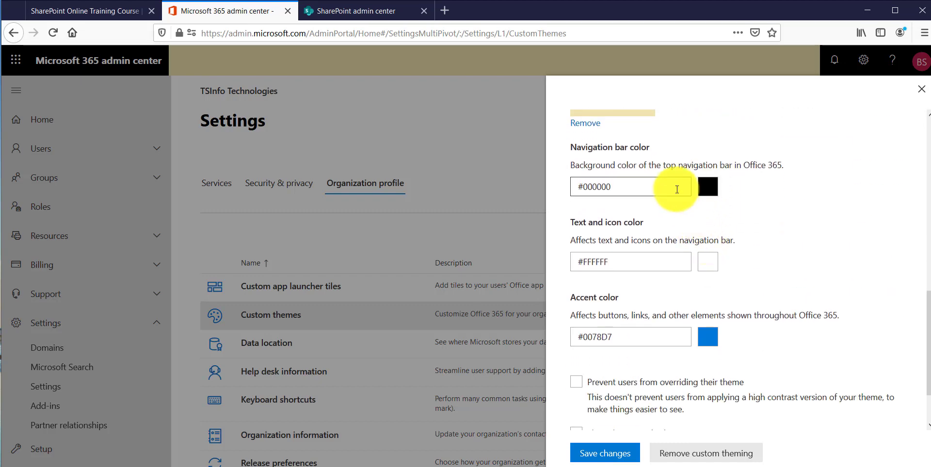
{"action": "left_click", "coordinate": [706, 189]}
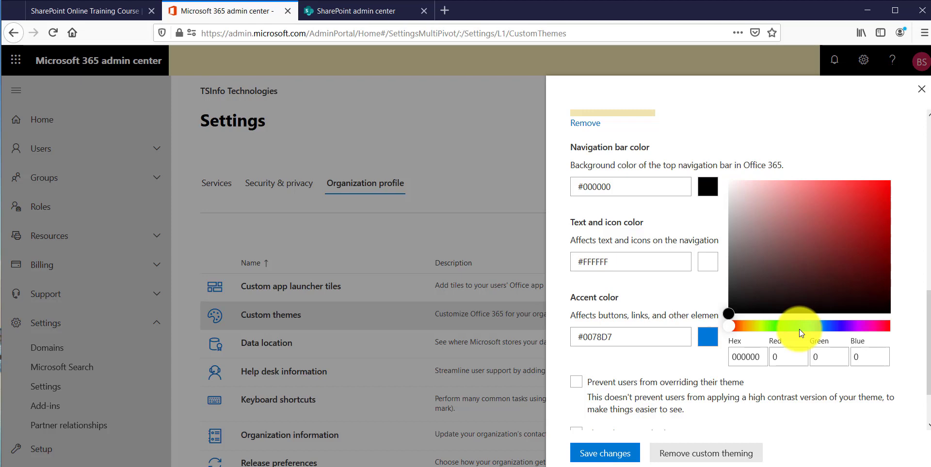
{"action": "left_click", "coordinate": [836, 327]}
{"action": "left_click", "coordinate": [879, 197]}
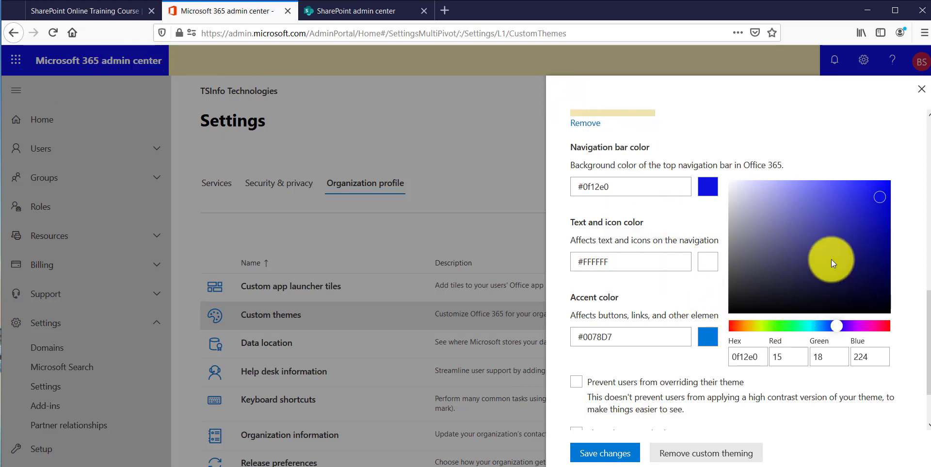
{"action": "left_click", "coordinate": [793, 324]}
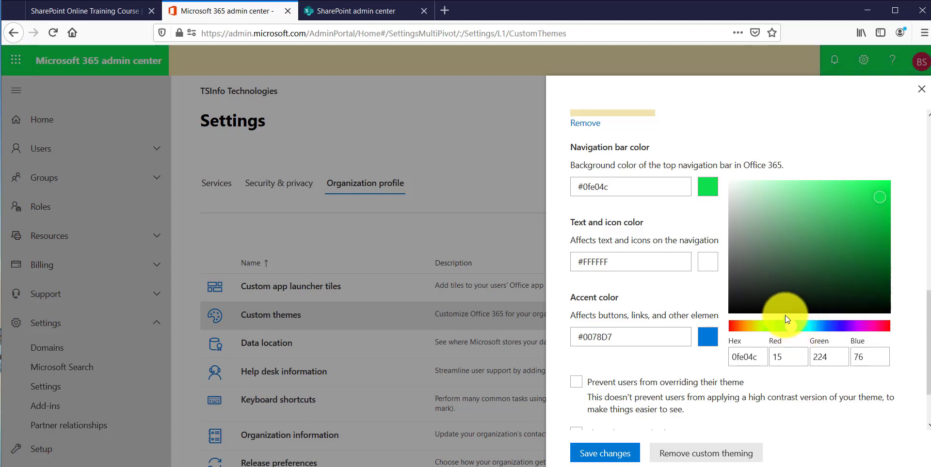
{"action": "left_click_drag", "start_coordinate": [880, 197], "coordinate": [885, 247]}
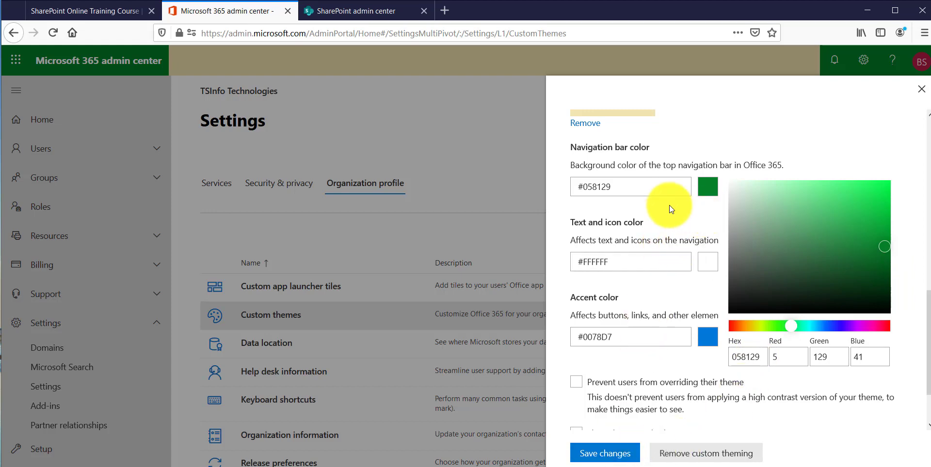
{"action": "left_click", "coordinate": [702, 188]}
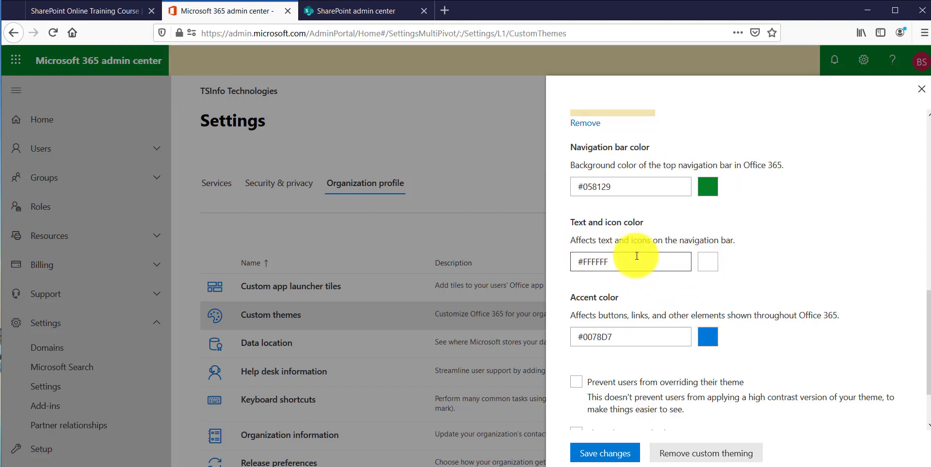
- Set the theme's accent color to the orange-red #ff4715
{"action": "left_click", "coordinate": [708, 338]}
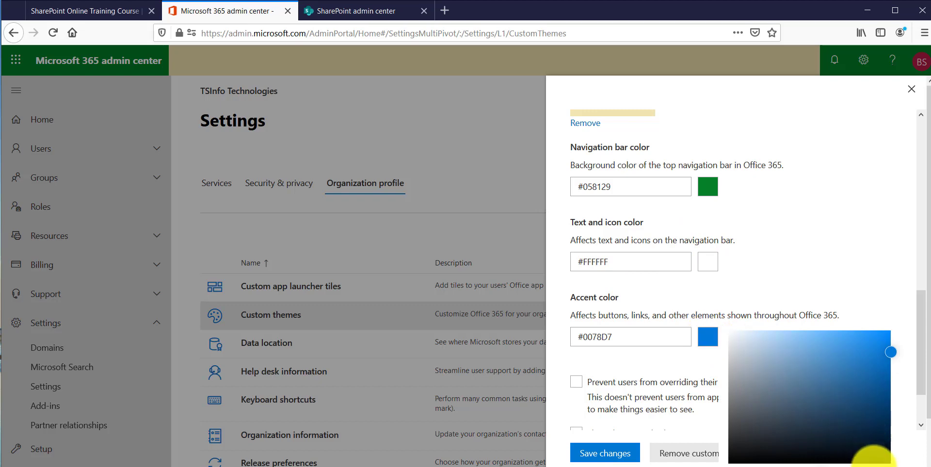
{"action": "scroll", "coordinate": [803, 334], "scroll_direction": "down", "scroll_amount": 2}
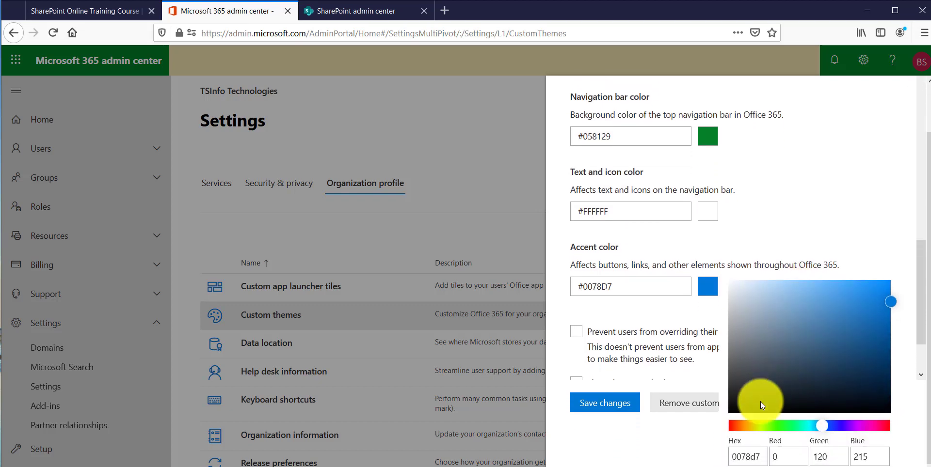
{"action": "left_click", "coordinate": [734, 427]}
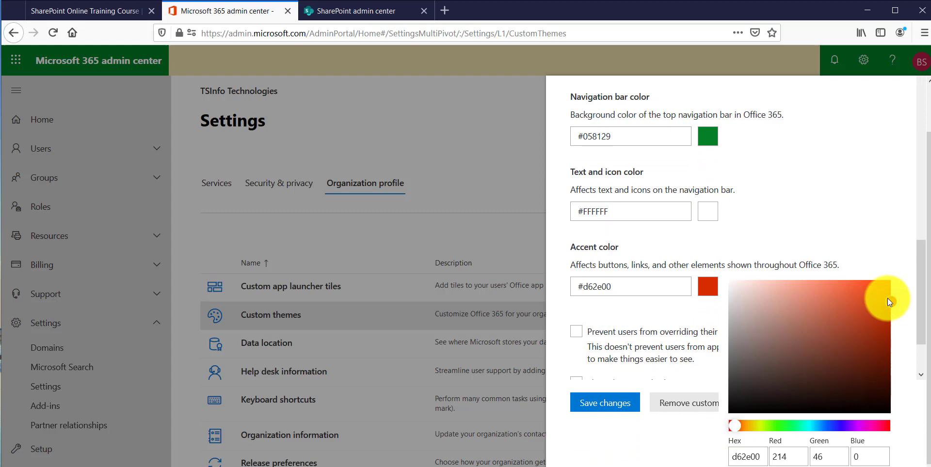
{"action": "left_click", "coordinate": [878, 281]}
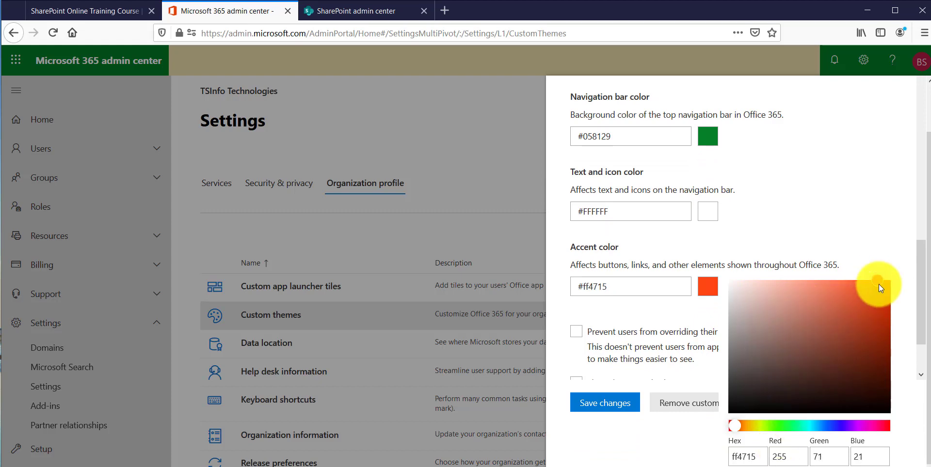
{"action": "left_click", "coordinate": [727, 281]}
- Tick and untick Prevent users from overriding their theme, and enable Show the user's display name
{"action": "scroll", "coordinate": [749, 284], "scroll_direction": "down", "scroll_amount": 2}
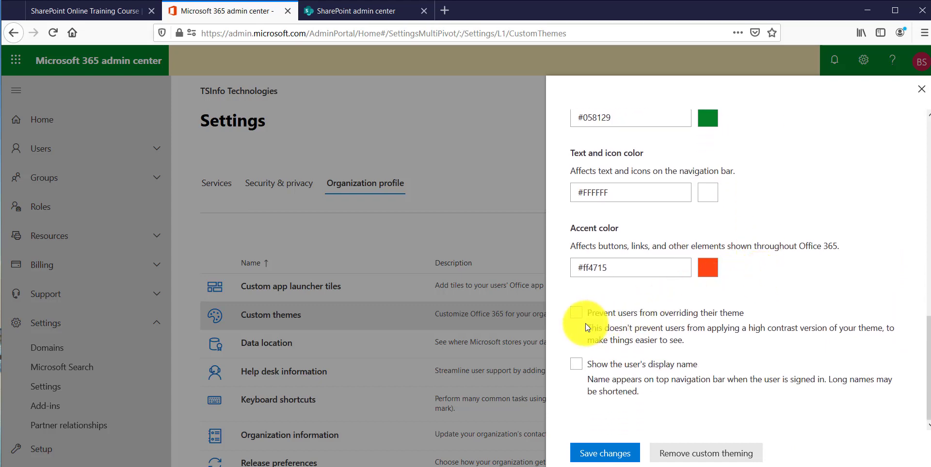
{"action": "left_click", "coordinate": [692, 318]}
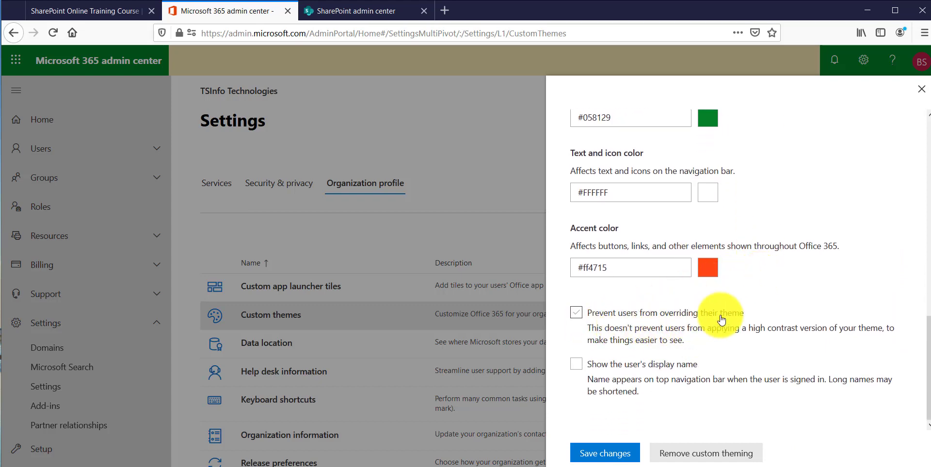
{"action": "left_click", "coordinate": [576, 313]}
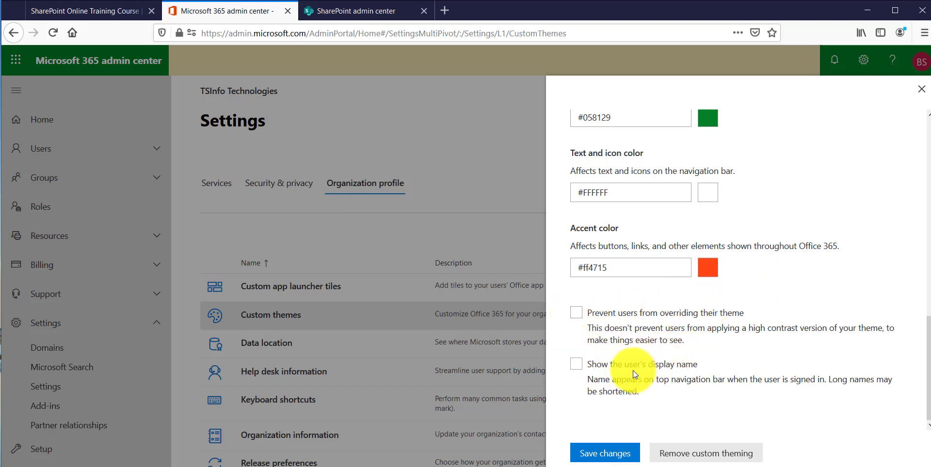
{"action": "left_click", "coordinate": [576, 366]}
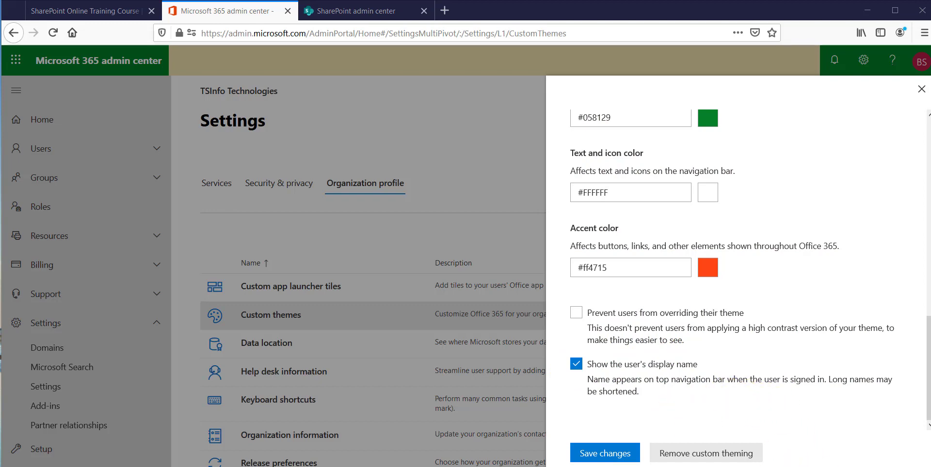
- Save the custom theme changes and return from the Custom themes settings to the admin center home page
{"action": "left_click", "coordinate": [602, 457]}
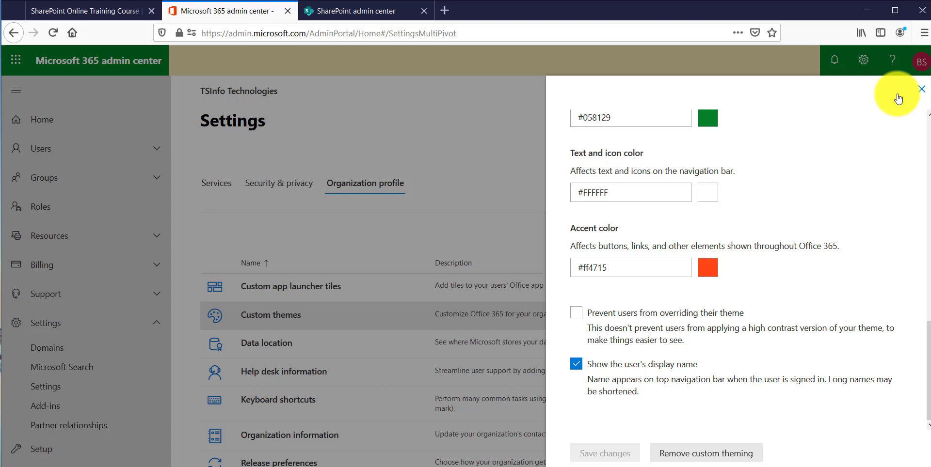
{"action": "left_click", "coordinate": [922, 88]}
{"action": "left_click", "coordinate": [55, 124]}
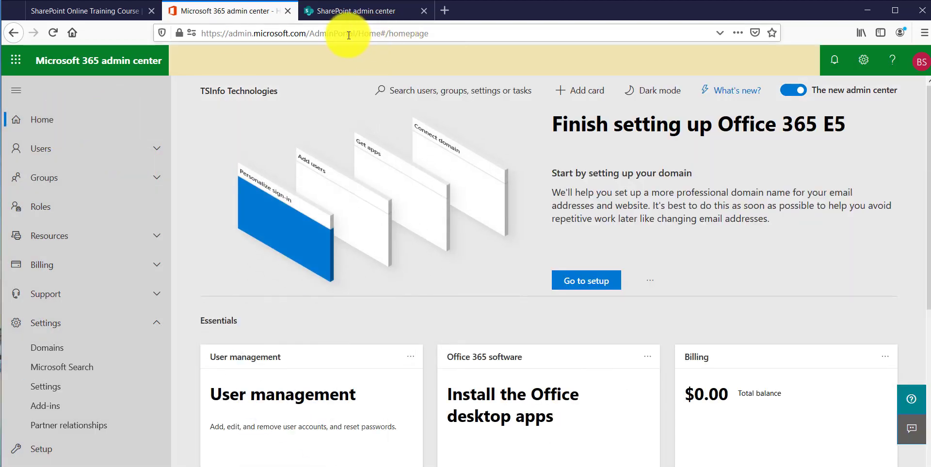
- Close the SharePoint admin center tab and open a new blank browser tab
{"action": "left_click", "coordinate": [419, 10]}
{"action": "left_click", "coordinate": [308, 11]}
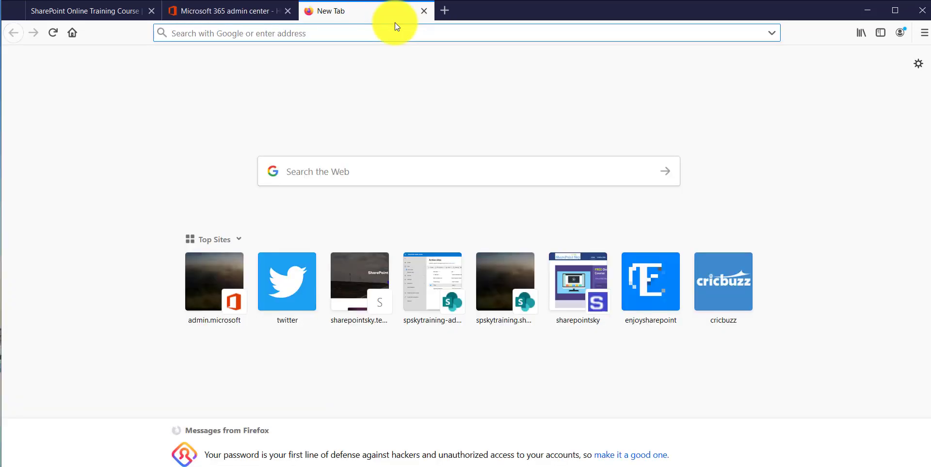